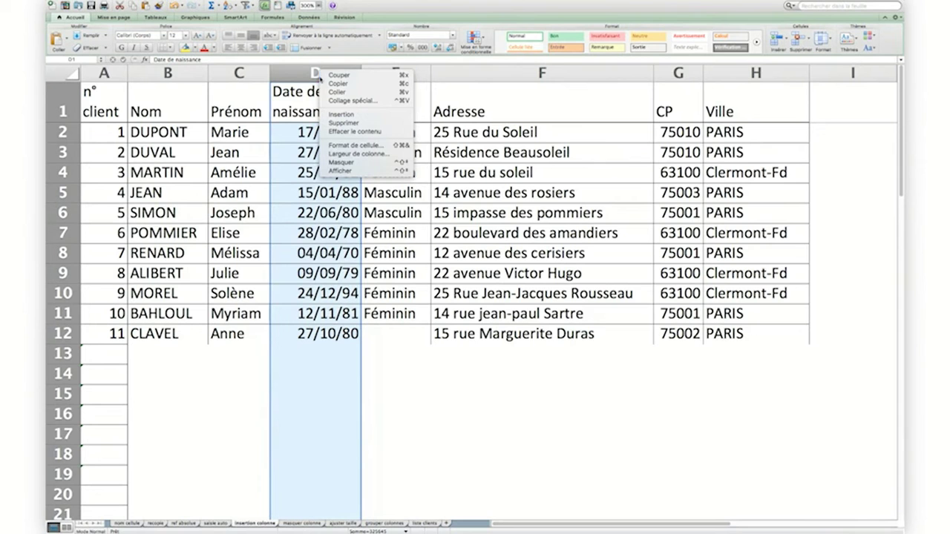
Step: Insert a new column before the Date de naissance column and give it the header "2ème prénom"
left_click(329, 117)
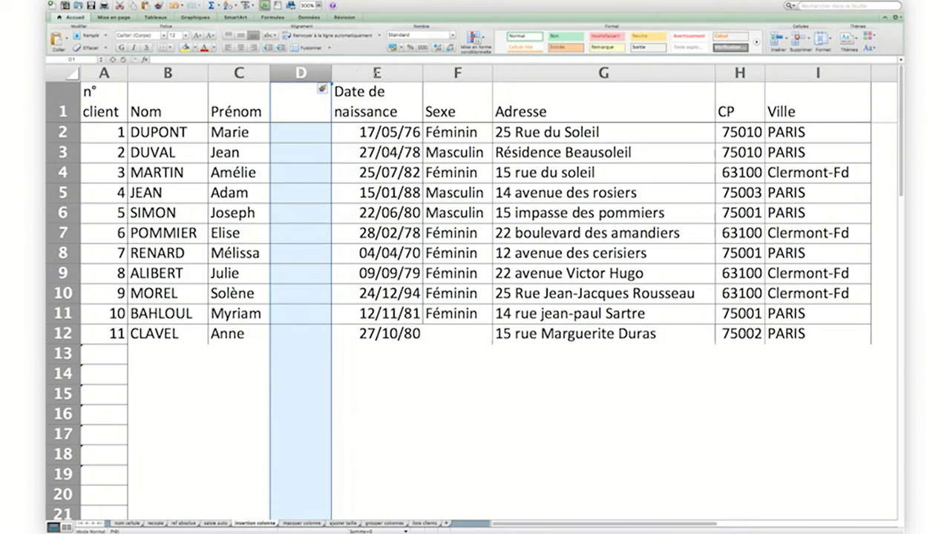
left_click(302, 108)
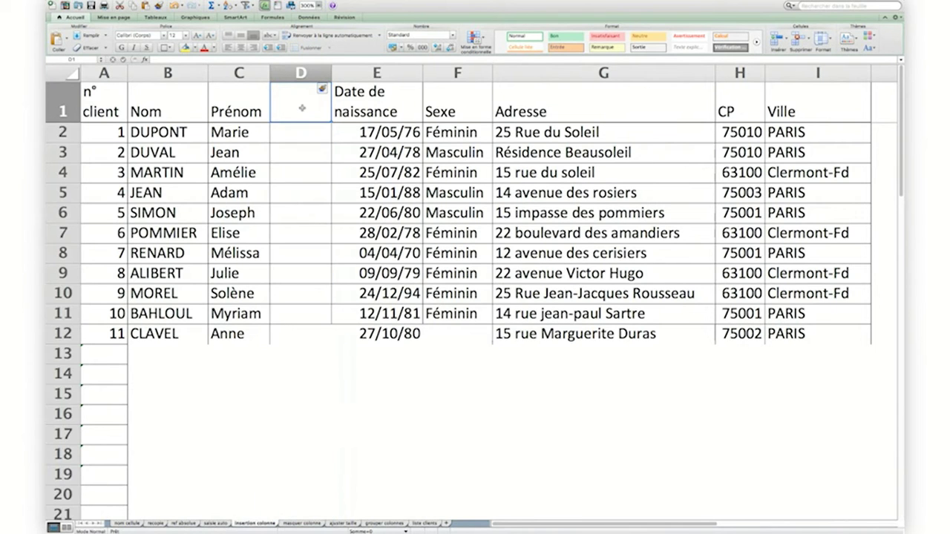
type("2ème")
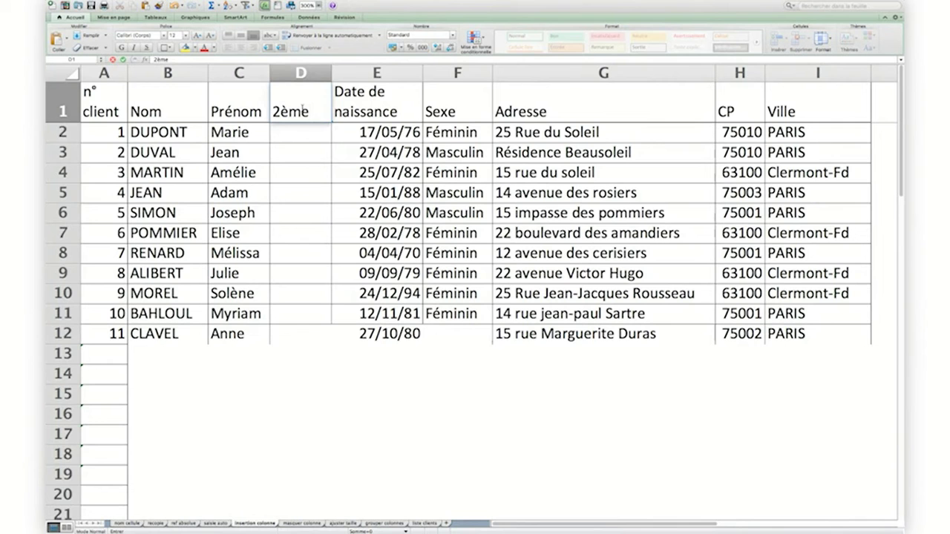
type(" prénom")
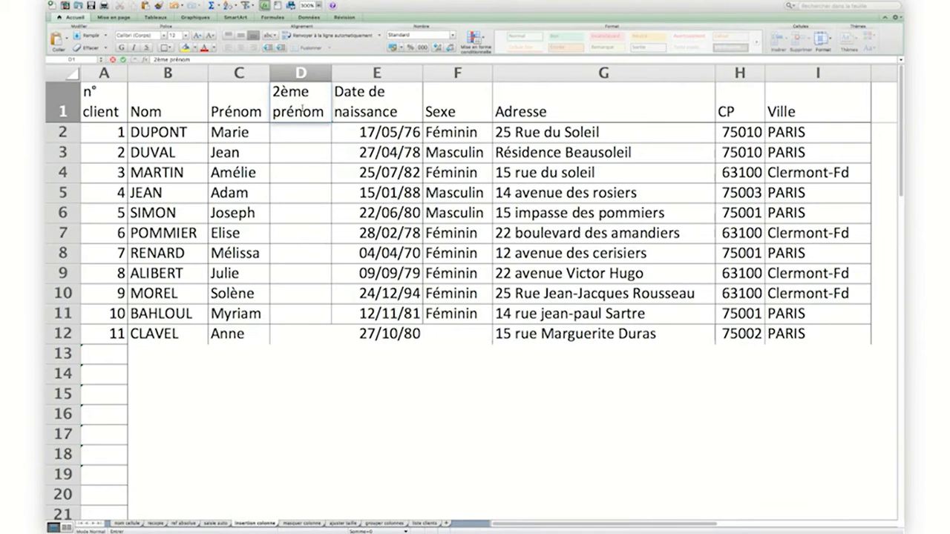
key("Return")
left_click(294, 103)
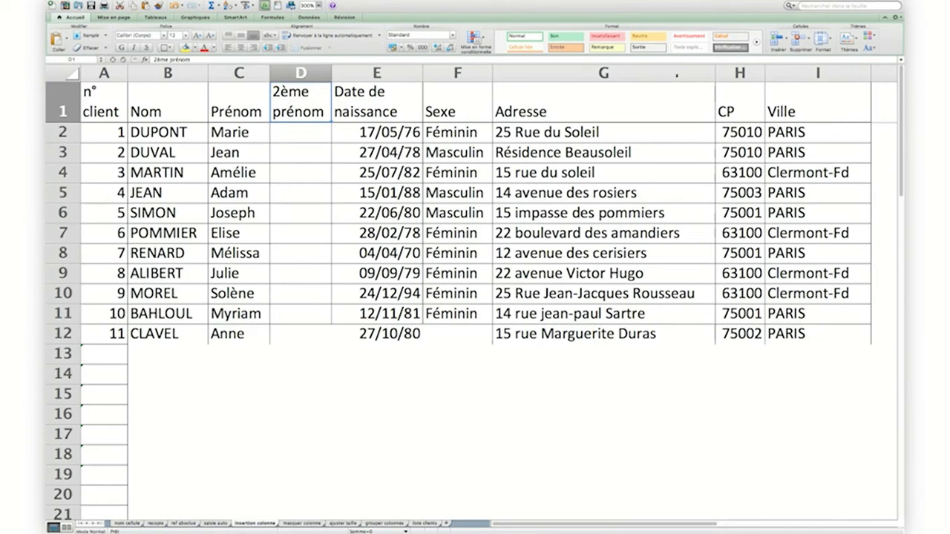
Step: Delete the entire Sexe column from the insertion colonne sheet
left_click(458, 72)
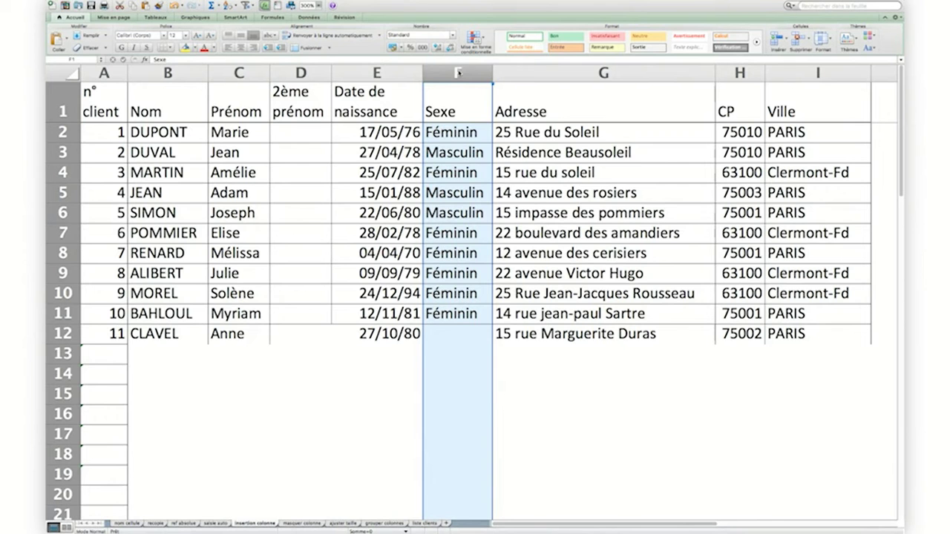
right_click(459, 72)
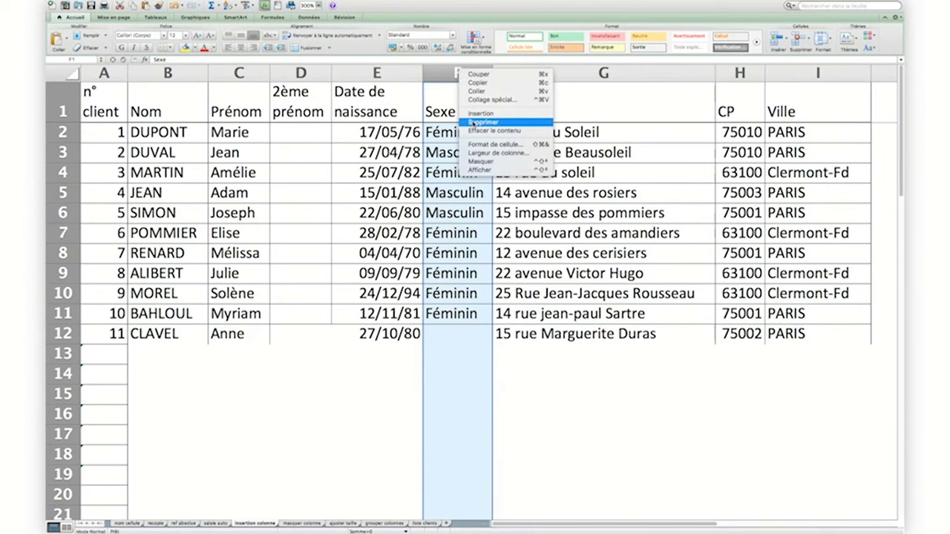
left_click(475, 122)
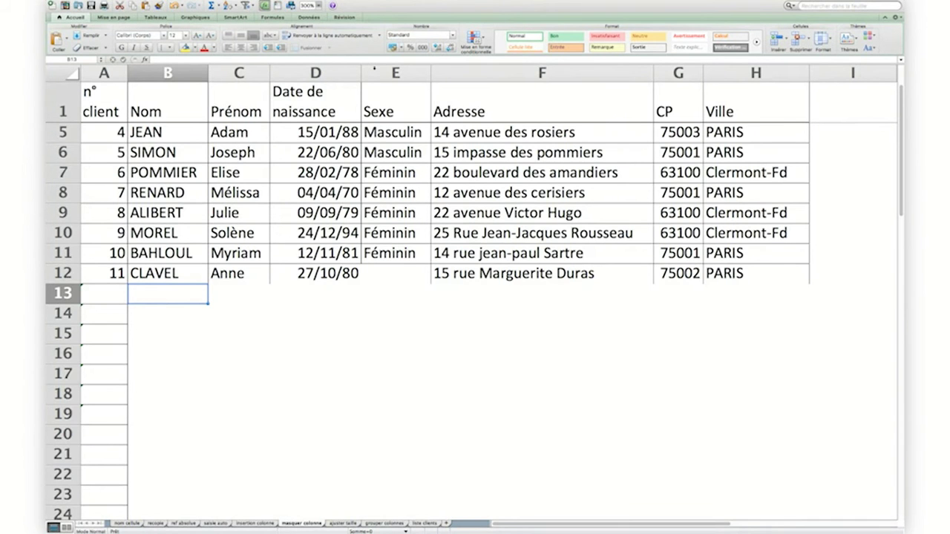
Step: Hide the Date de naissance and Sexe columns (D and E) on the masquer colonne sheet
left_click(316, 72)
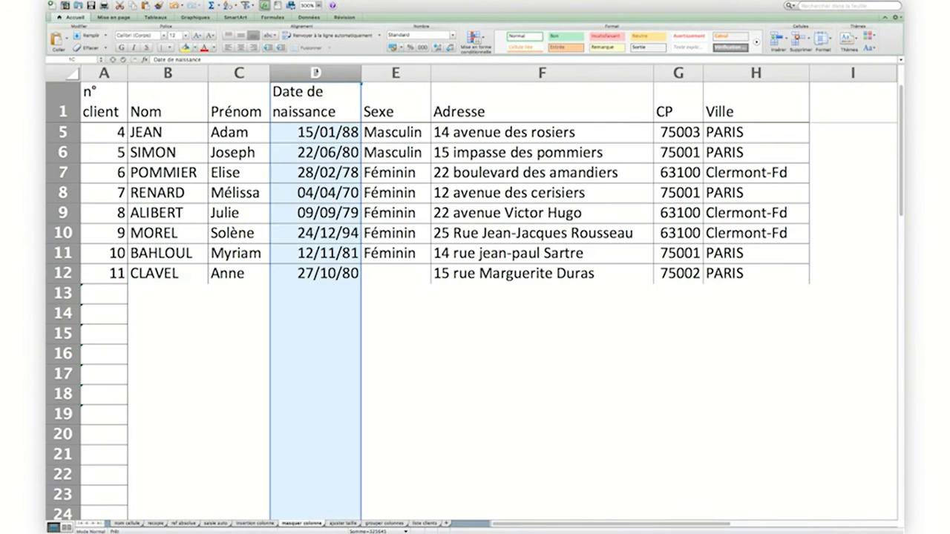
left_click_drag(340, 72, 365, 72)
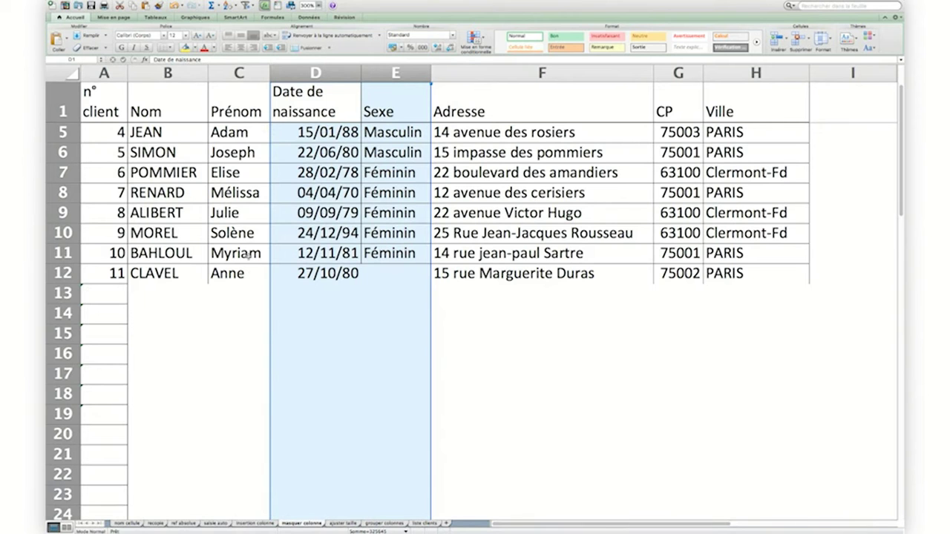
right_click(343, 103)
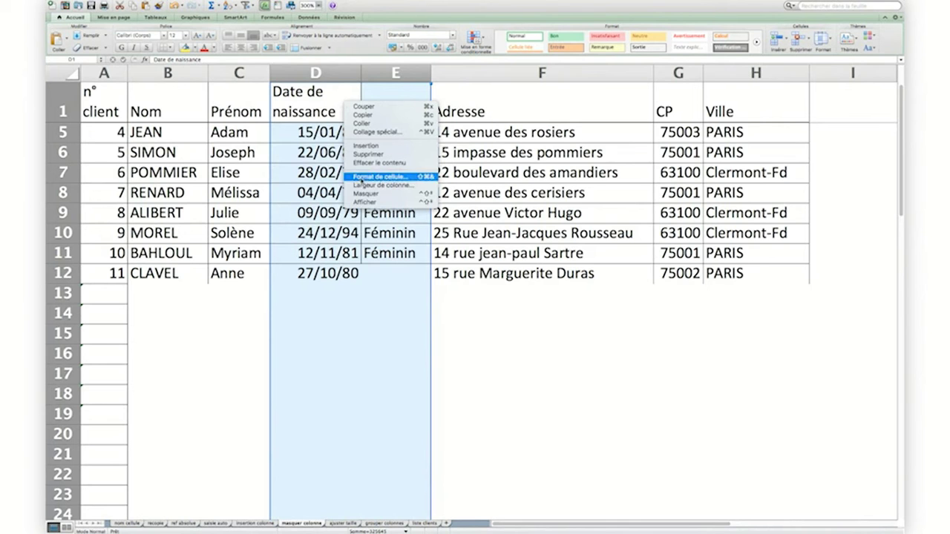
left_click(366, 193)
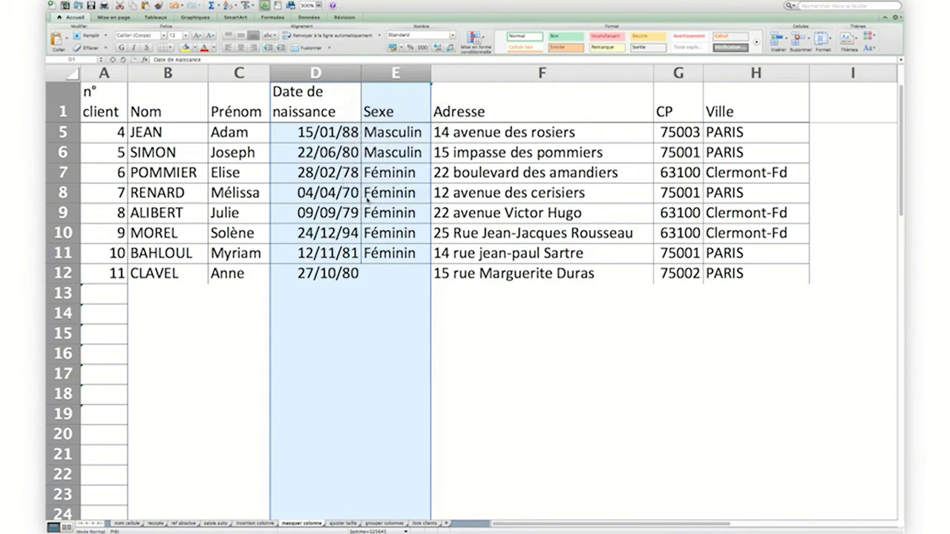
left_click(442, 353)
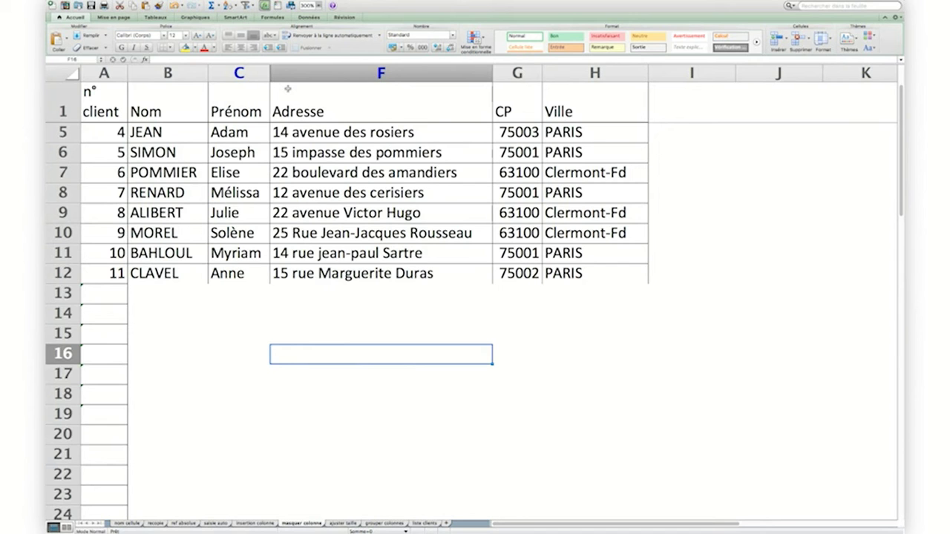
Step: Unhide the hidden columns D and E between the Prénom and Adresse columns
left_click(552, 159)
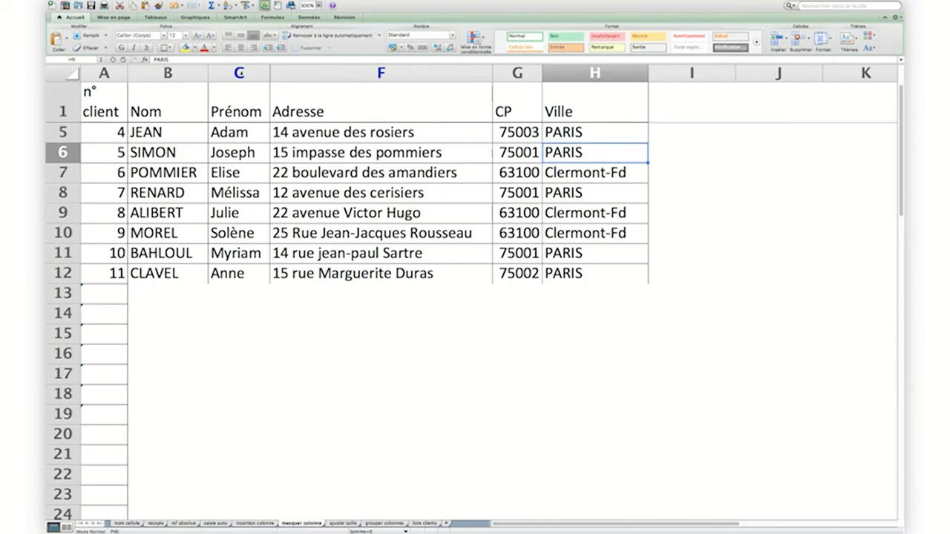
left_click_drag(240, 72, 289, 71)
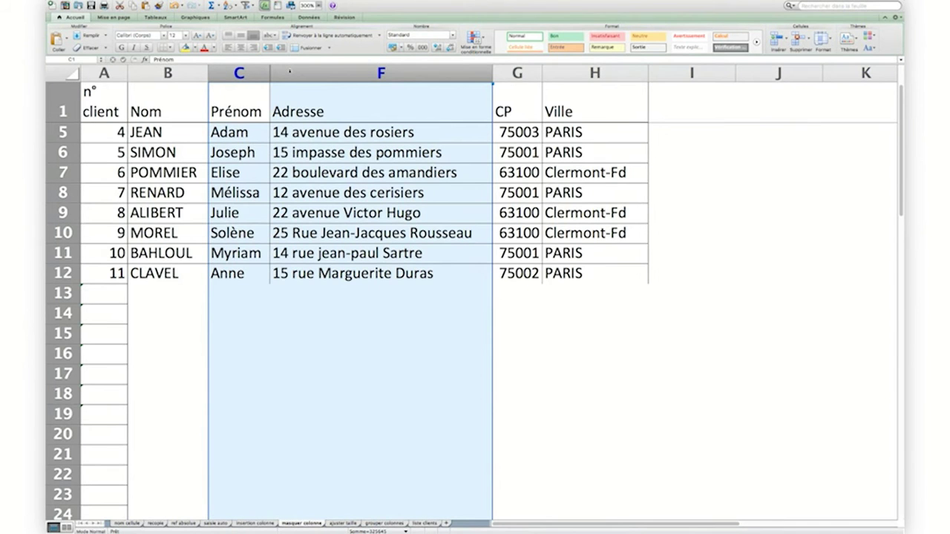
right_click(289, 71)
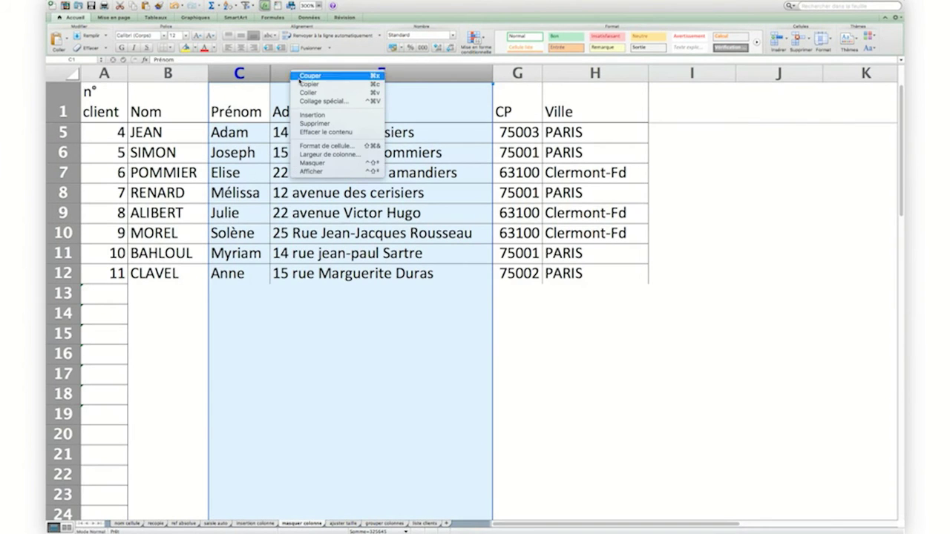
left_click(317, 172)
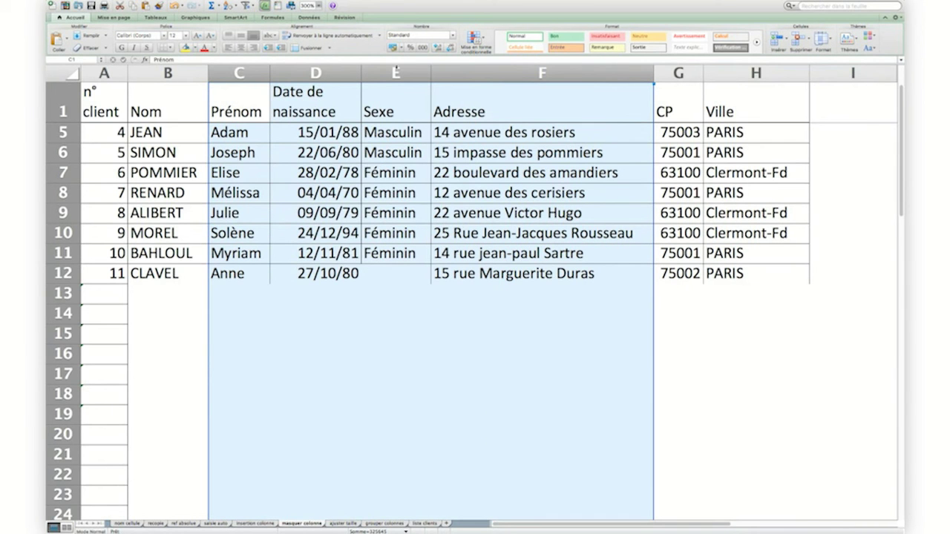
left_click(332, 290)
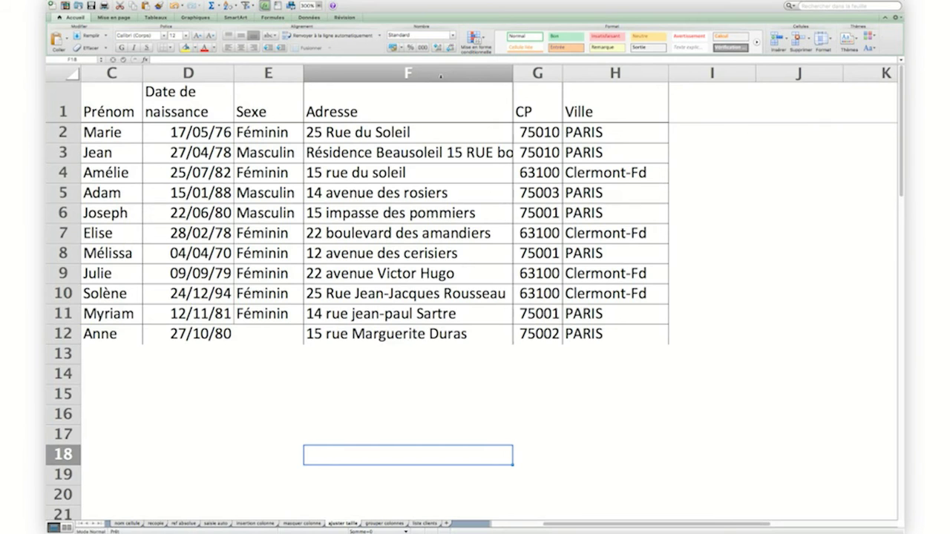
Step: On the ajuster taille sheet, fill address cell F3 with yellow and widen the Adresse column to fit its full text
left_click(378, 152)
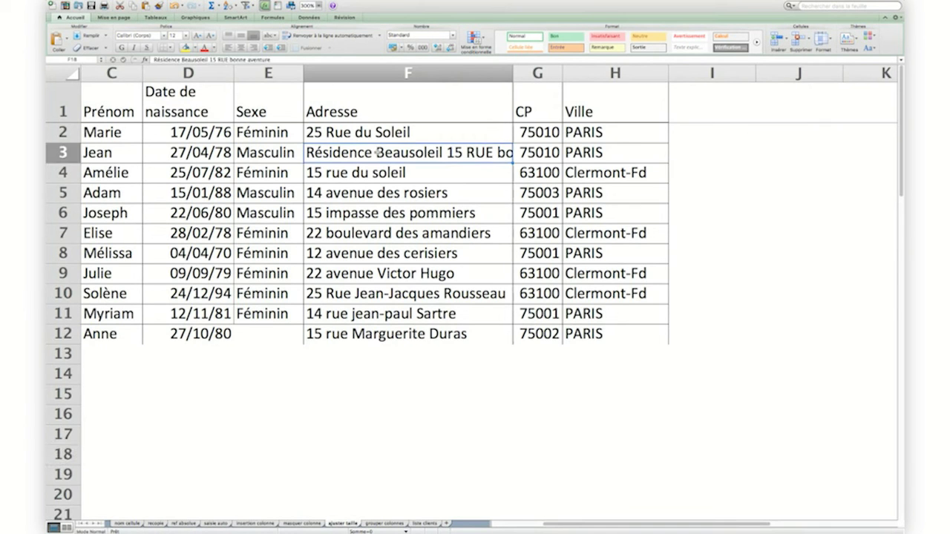
left_click(186, 48)
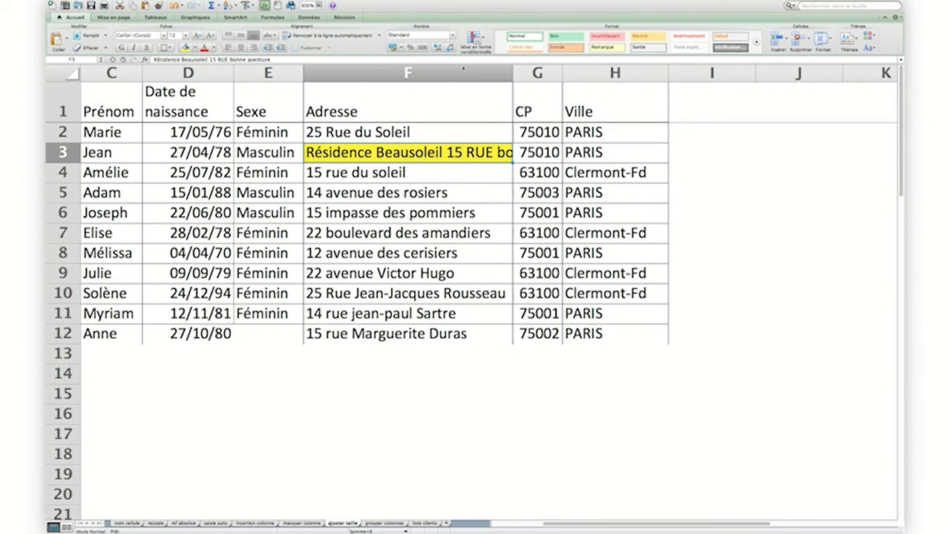
left_click(463, 68)
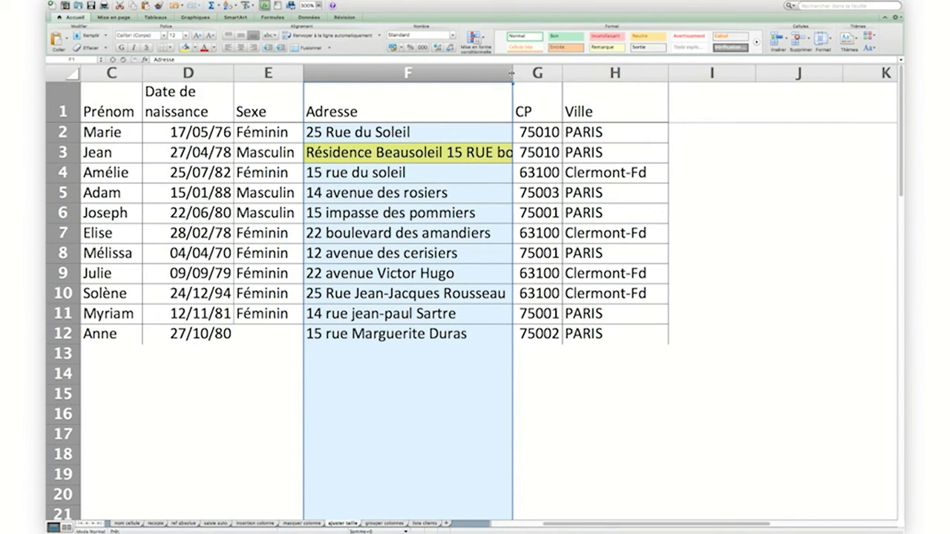
double_click(511, 72)
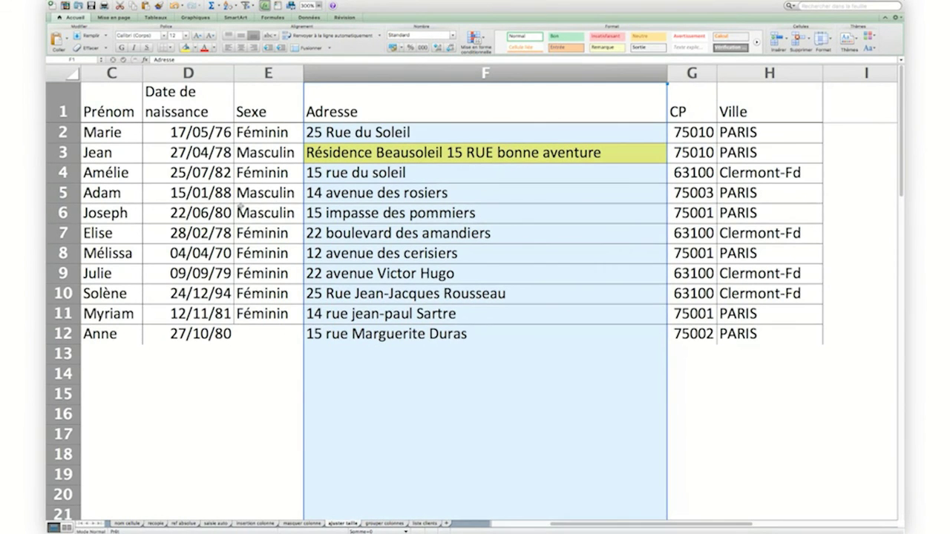
left_click(271, 210)
left_click(63, 212)
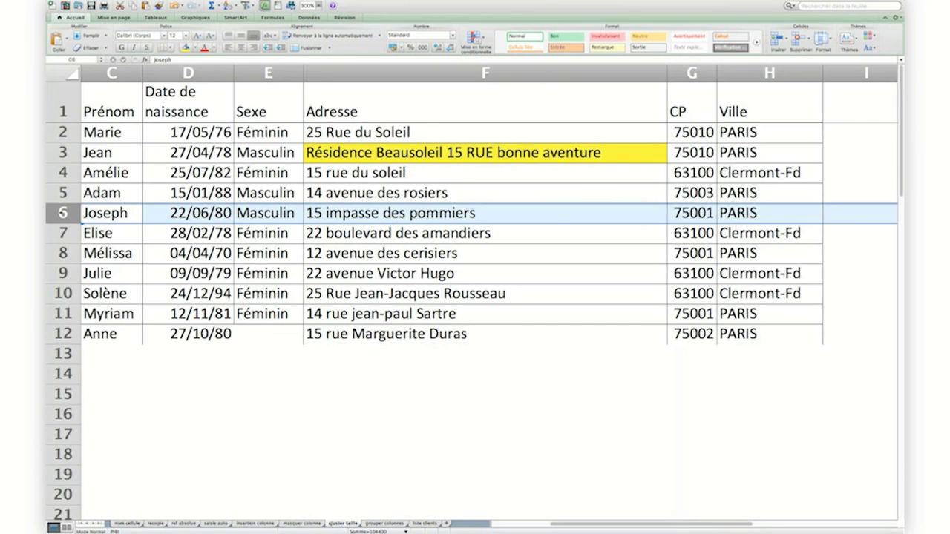
left_click(61, 223)
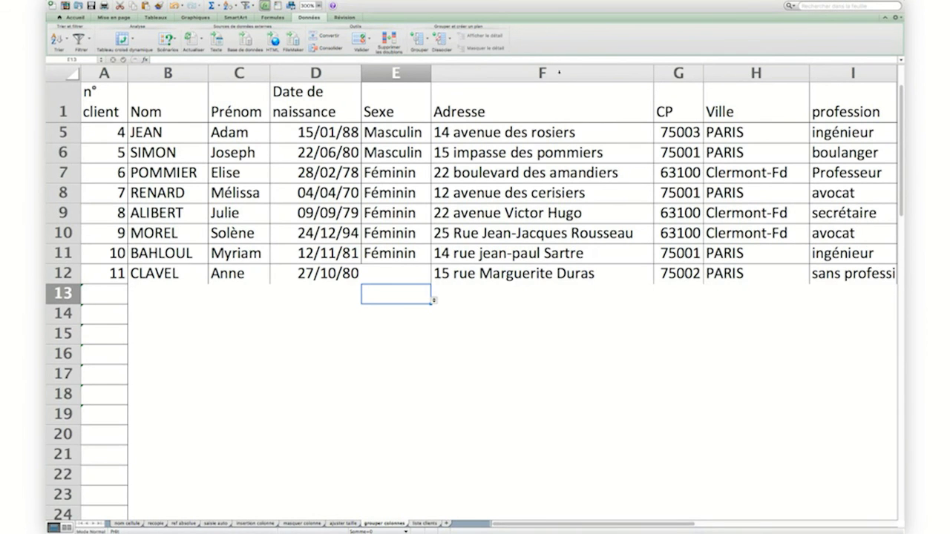
Step: Group the Adresse, CP and Ville columns (F to H) on the grouper colonnes sheet, applying the grouping twice
left_click(559, 72)
left_click(677, 72)
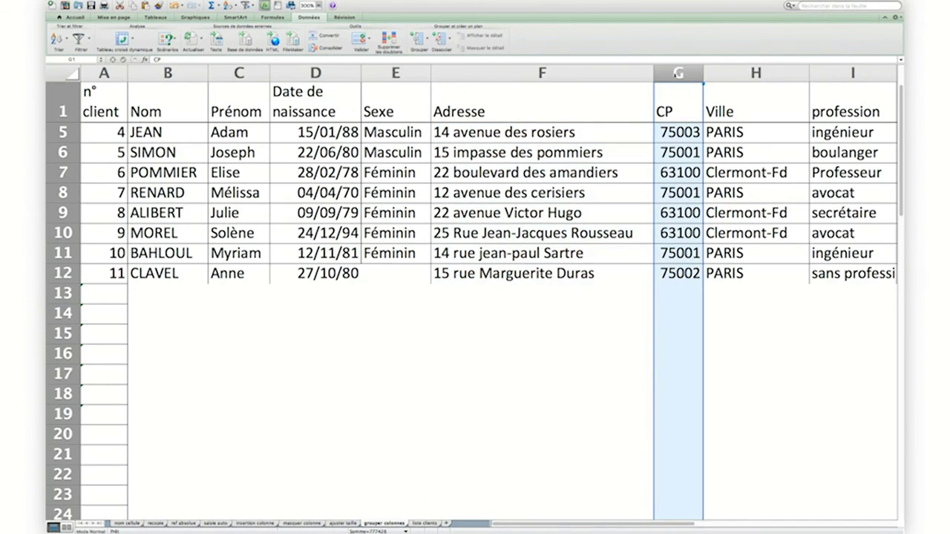
left_click(768, 70)
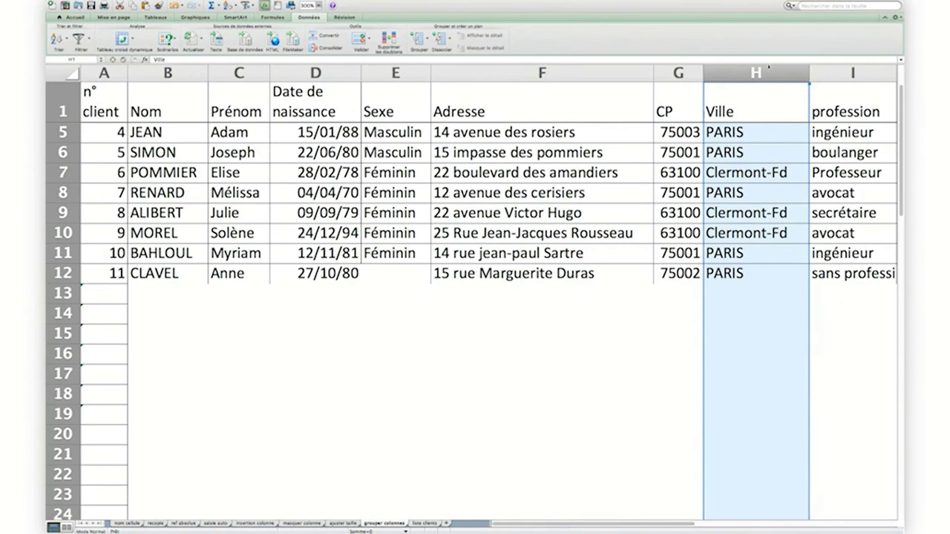
left_click(616, 74, "shift")
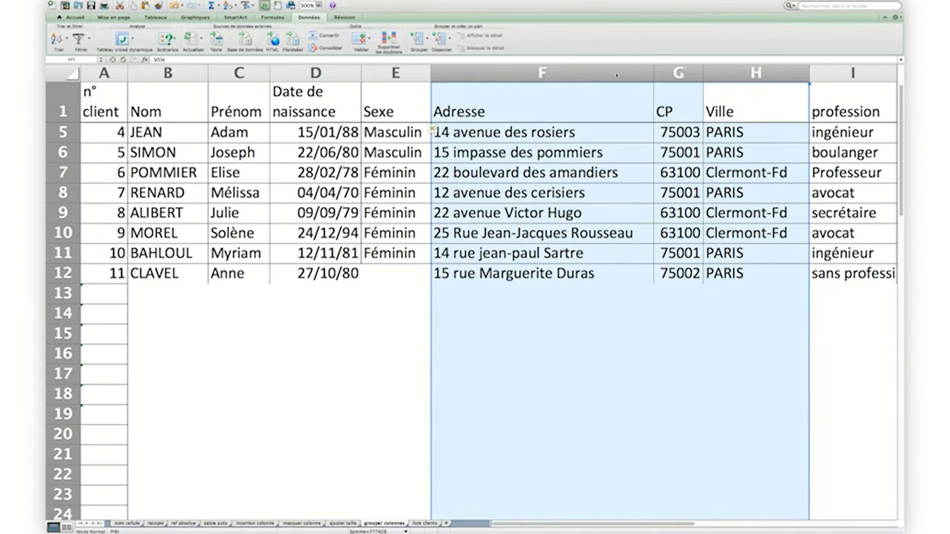
left_click(306, 18)
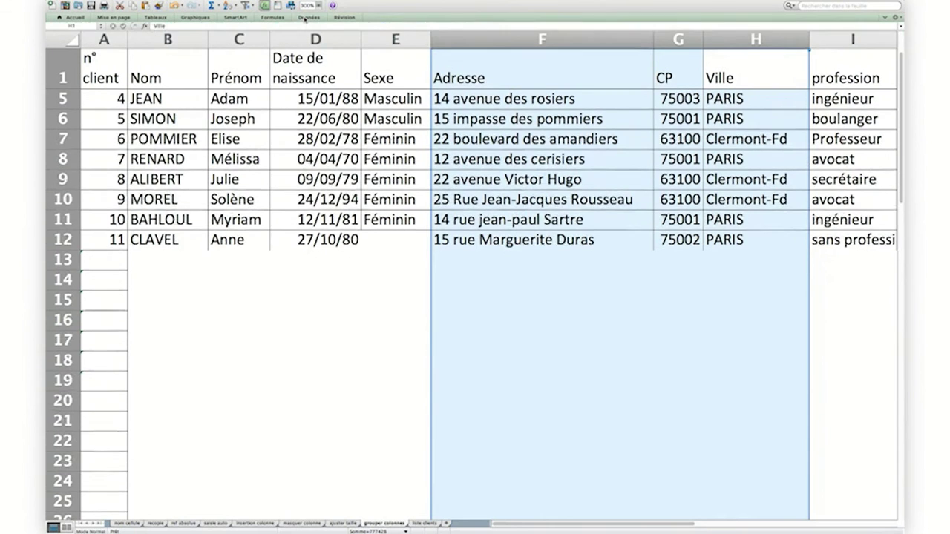
left_click(306, 18)
left_click(420, 39)
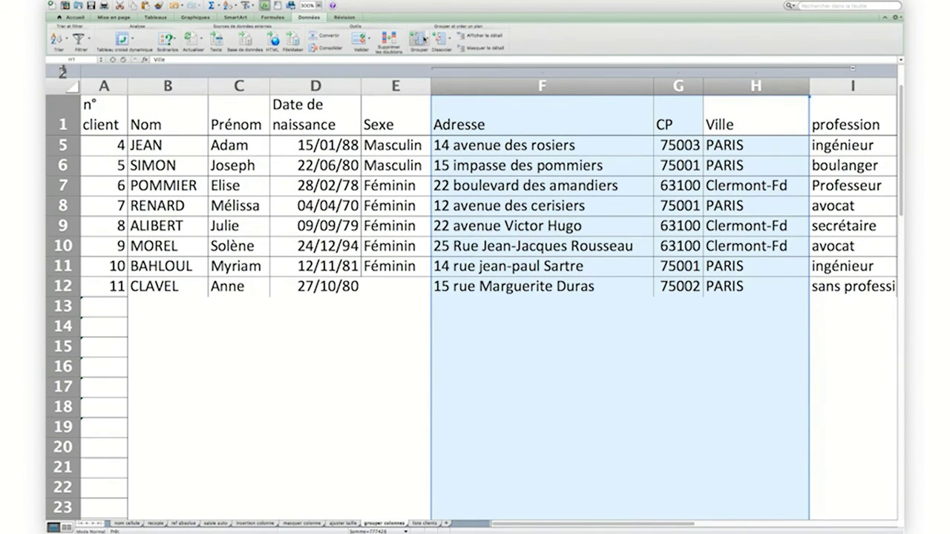
left_click(420, 39)
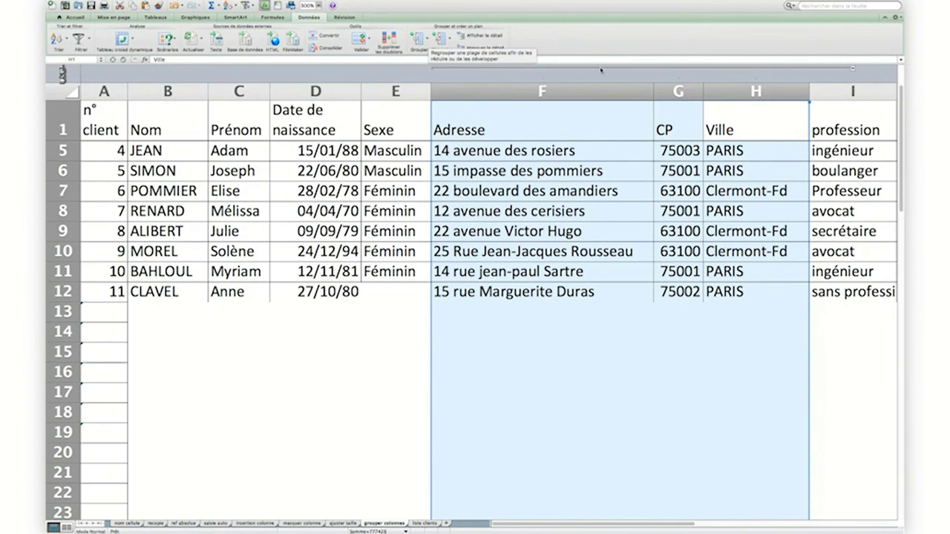
Step: Collapse the grouped Adresse, CP and Ville columns, and expand them again
left_click(635, 186)
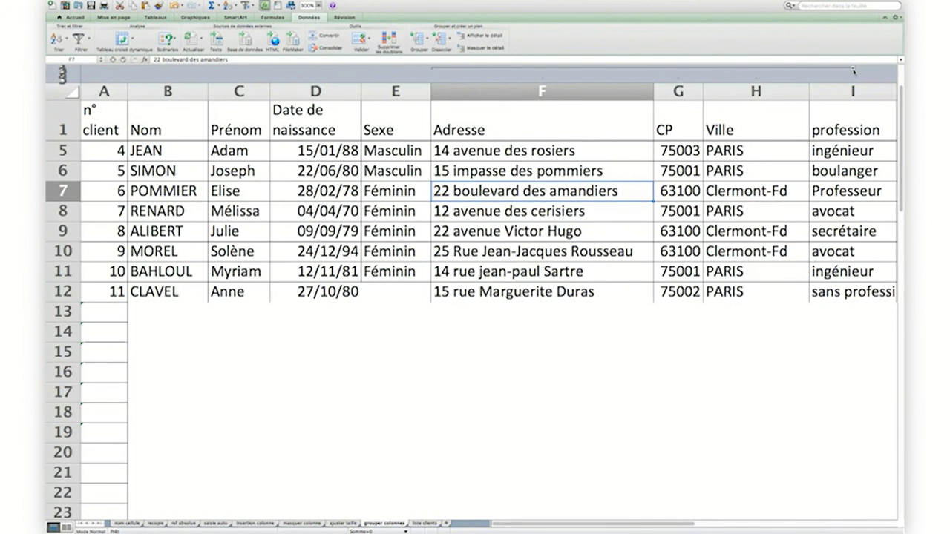
left_click(852, 70)
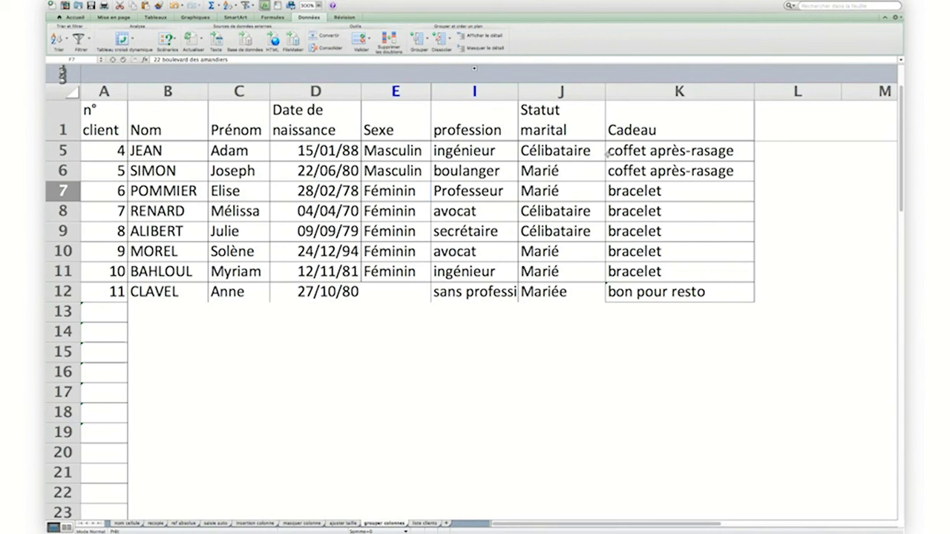
left_click(475, 71)
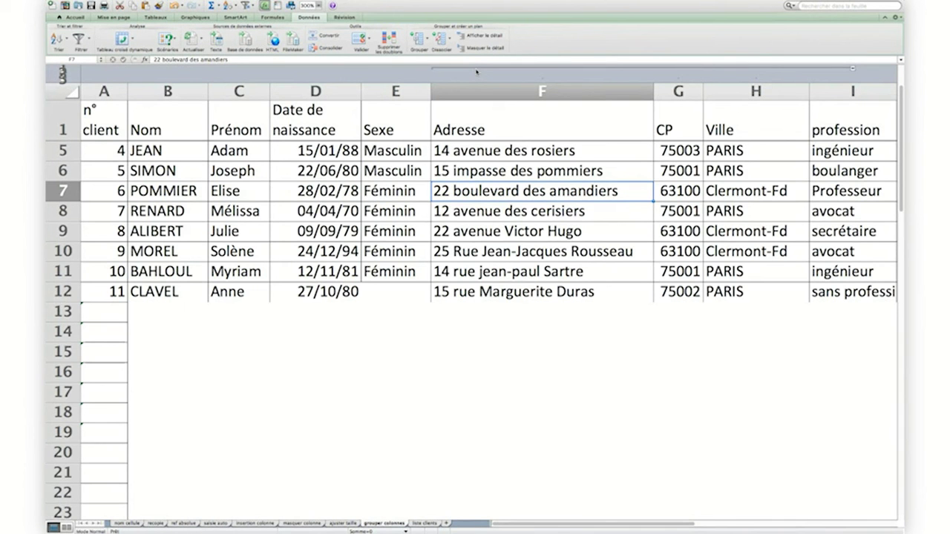
Step: Ungroup columns F to H completely by removing both grouping levels from Adresse, CP and Ville
left_click_drag(733, 92, 576, 91)
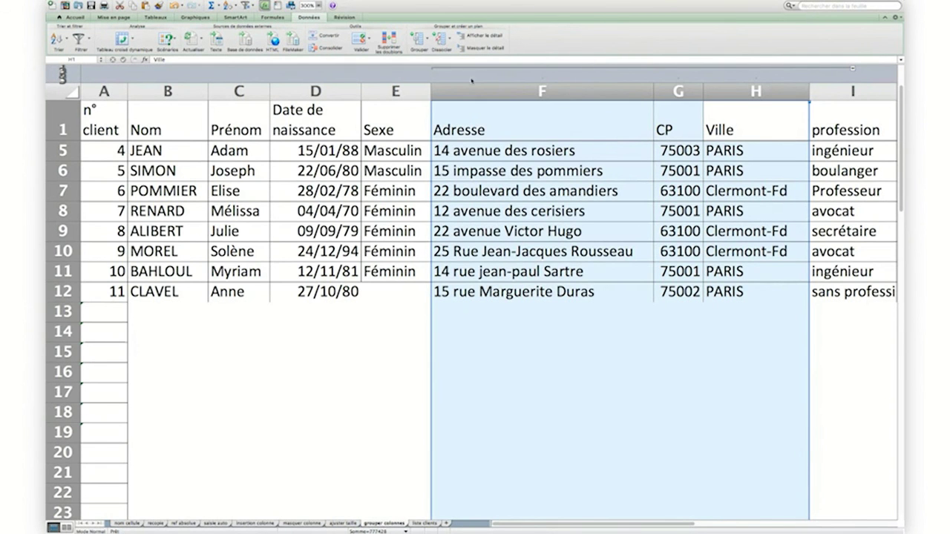
left_click(443, 41)
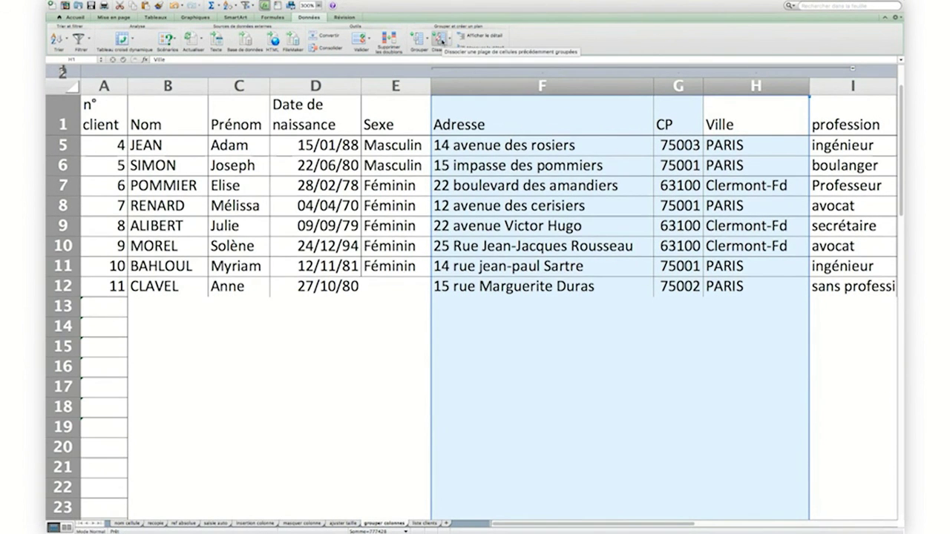
left_click(442, 43)
left_click(452, 54)
left_click(513, 169)
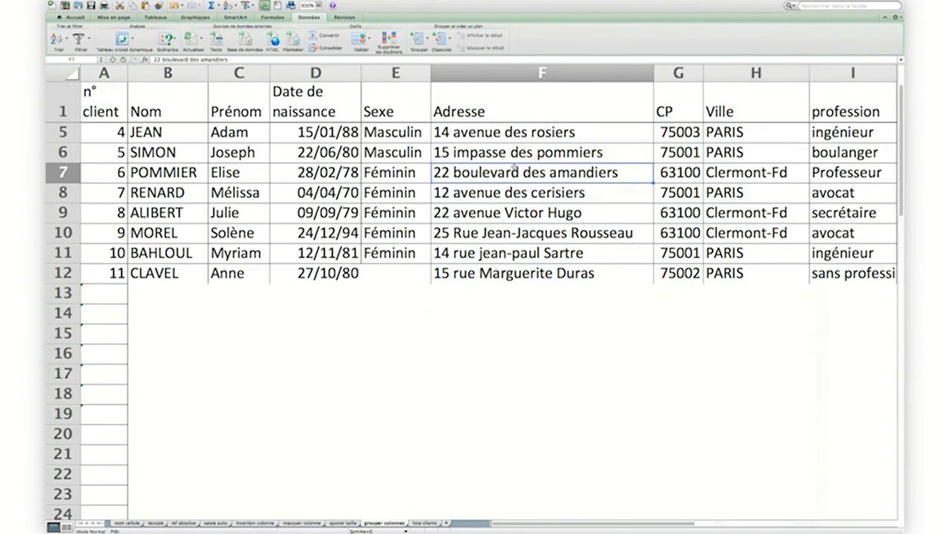